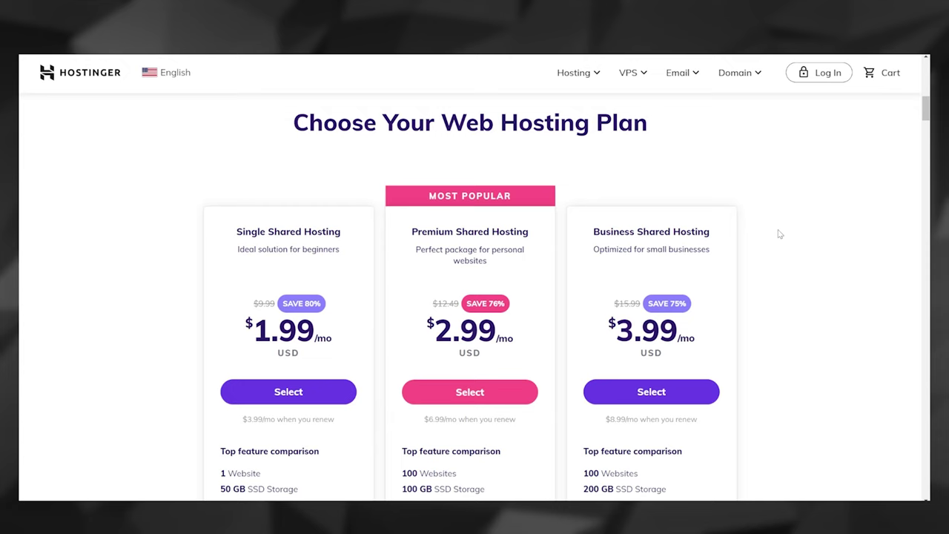
{"action": "scroll", "coordinate": [519, 297], "scroll_direction": "down", "scroll_amount": 2}
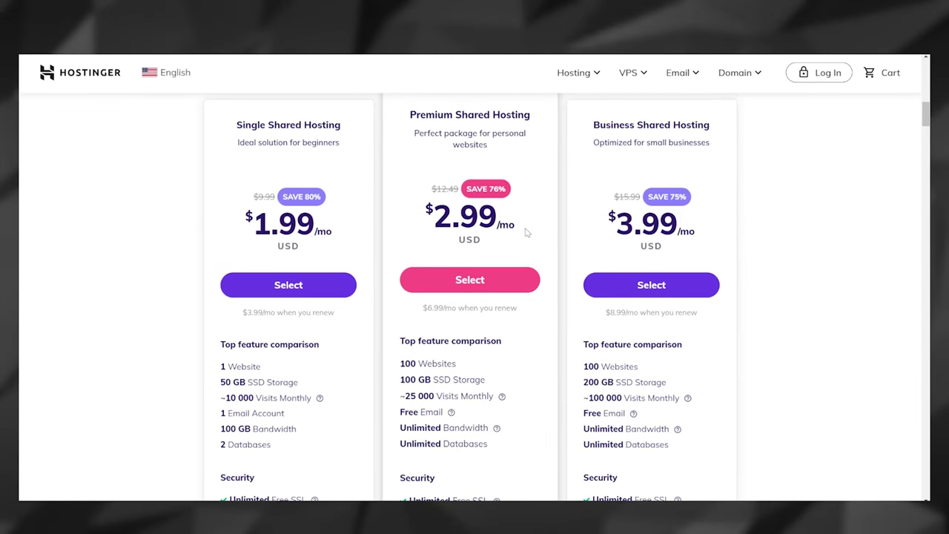
{"action": "scroll", "coordinate": [433, 386], "scroll_direction": "down", "scroll_amount": 3}
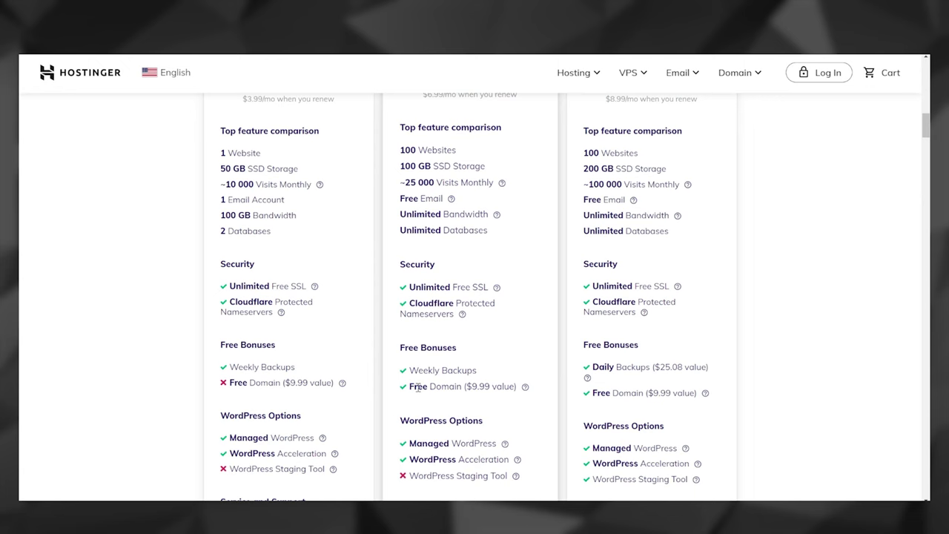
{"action": "triple_click", "coordinate": [433, 386]}
{"action": "mouse_move", "coordinate": [525, 387]}
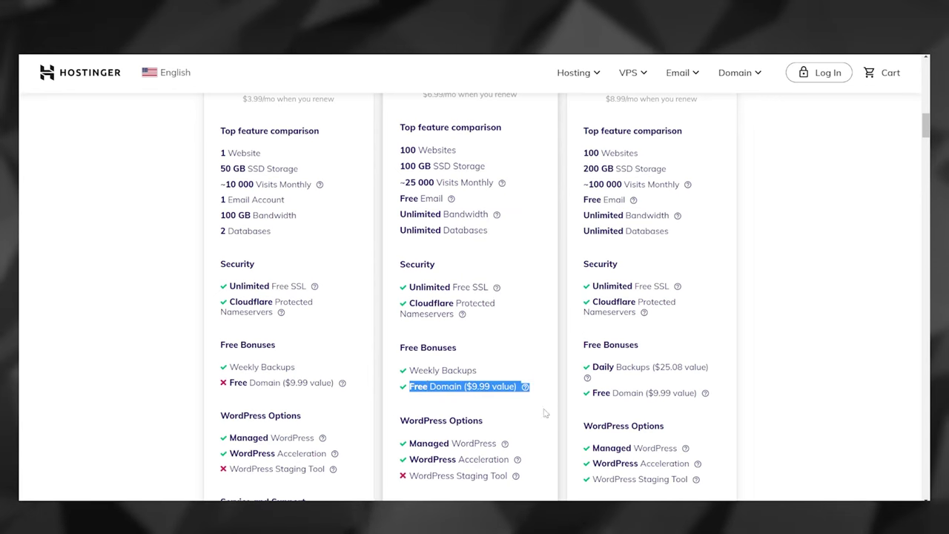
{"action": "left_click", "coordinate": [423, 339]}
{"action": "scroll", "coordinate": [422, 339], "scroll_direction": "up", "scroll_amount": 1}
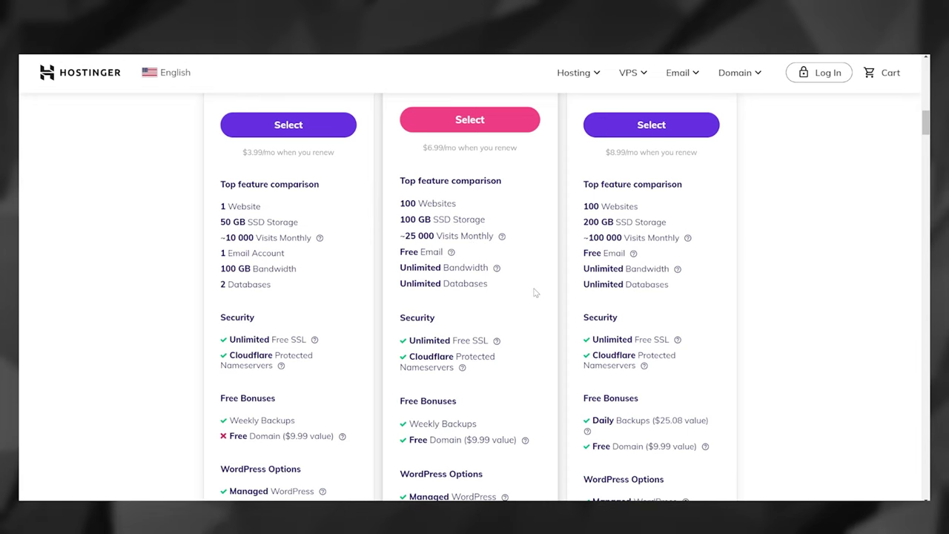
{"action": "scroll", "coordinate": [536, 292], "scroll_direction": "down", "scroll_amount": 1}
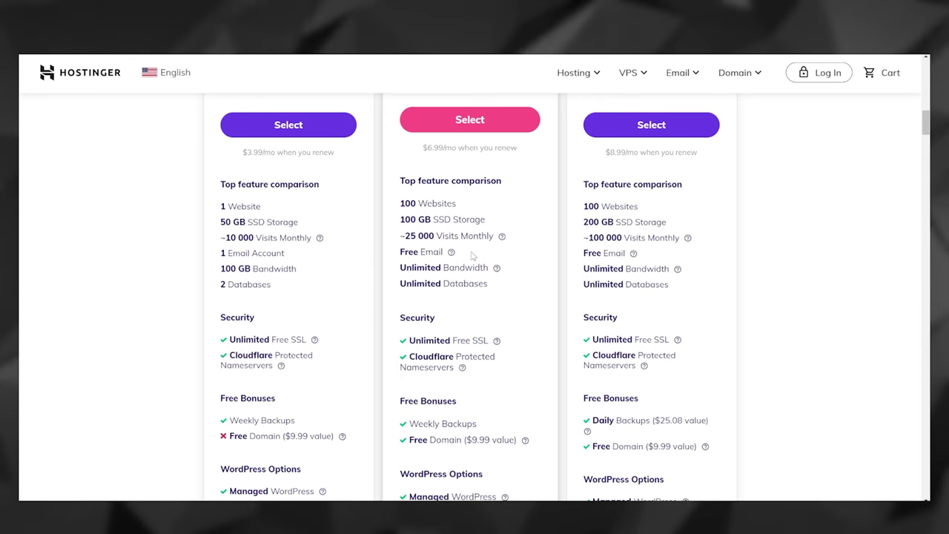
Select the Premium Shared Hosting plan and enter the account e-mail address
{"action": "scroll", "coordinate": [475, 267], "scroll_direction": "up", "scroll_amount": 2}
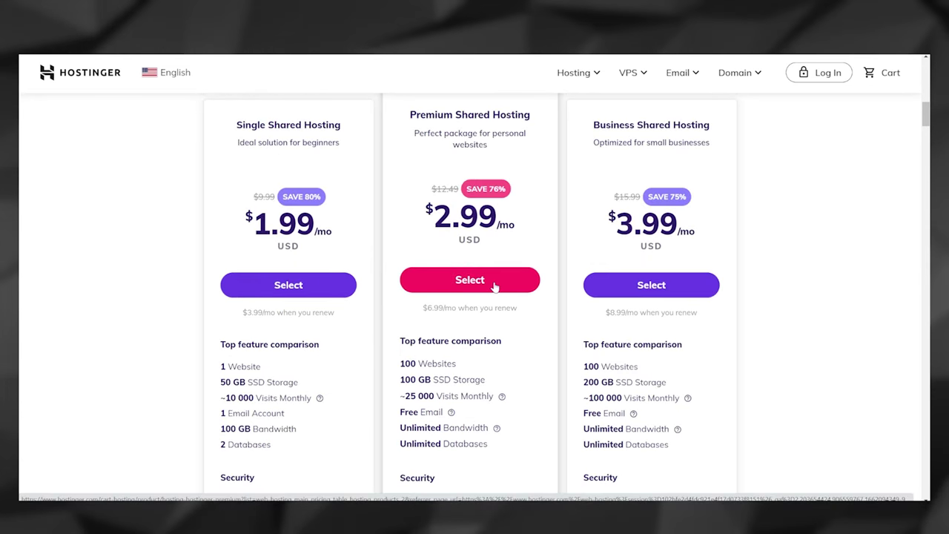
{"action": "left_click", "coordinate": [494, 287]}
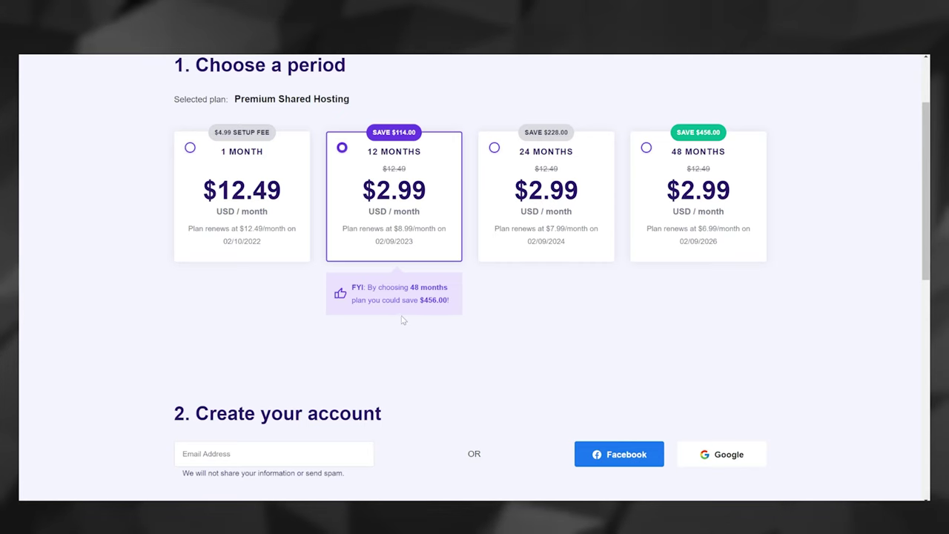
{"action": "scroll", "coordinate": [403, 320], "scroll_direction": "down", "scroll_amount": 5}
{"action": "left_click", "coordinate": [287, 106]}
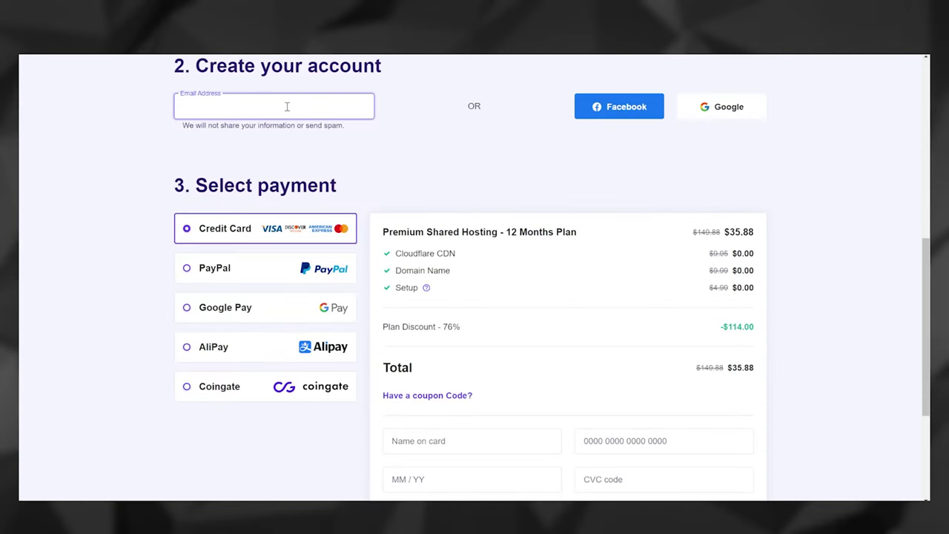
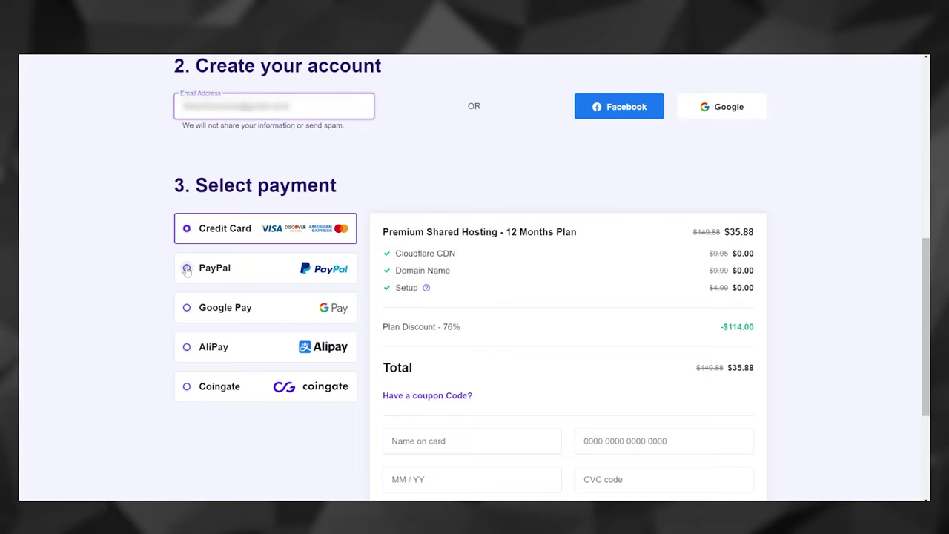
Choose PayPal as the payment method and apply the coupon code
{"action": "left_click", "coordinate": [187, 269]}
{"action": "scroll", "coordinate": [408, 271], "scroll_direction": "down", "scroll_amount": 3}
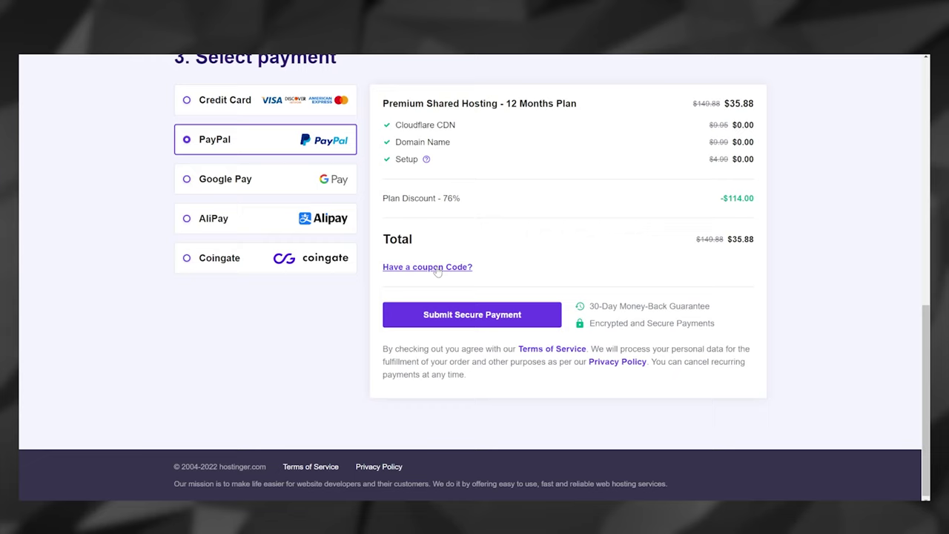
{"action": "left_click", "coordinate": [438, 268]}
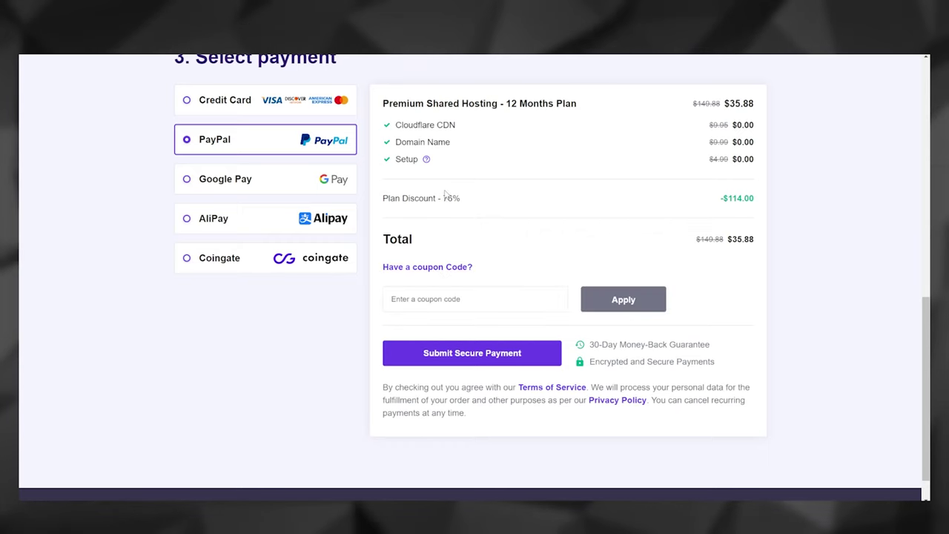
{"action": "type", "text": "SHANEHUMMUS"}
{"action": "left_click", "coordinate": [629, 301]}
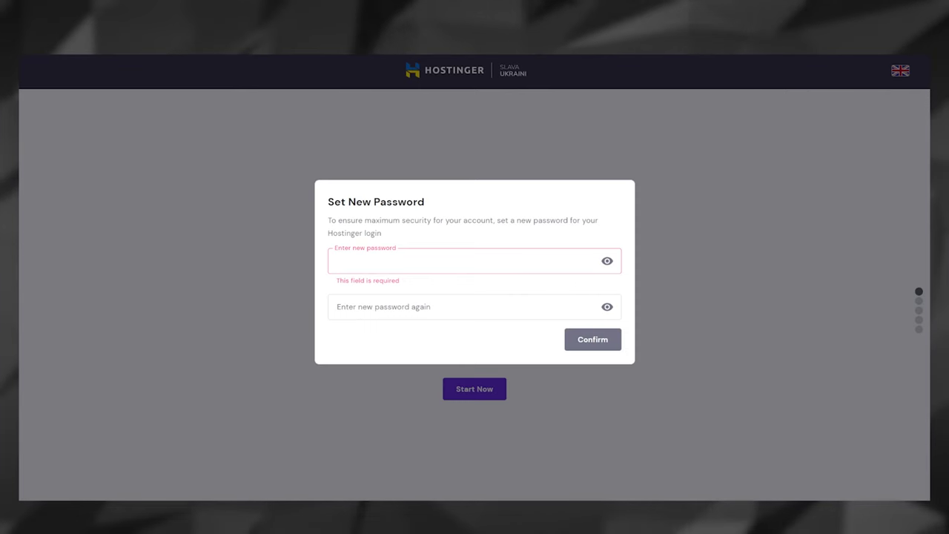
Set and confirm the new account password
{"action": "left_click", "coordinate": [345, 327]}
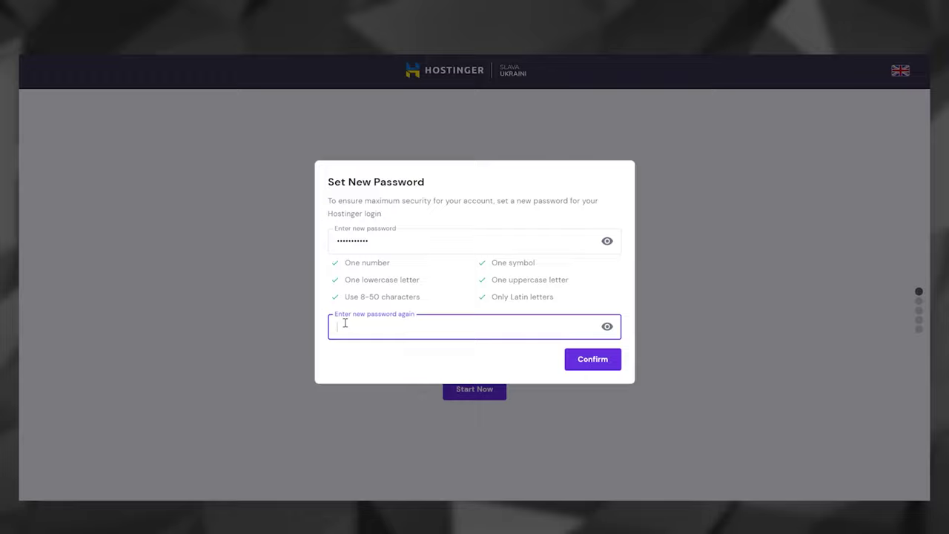
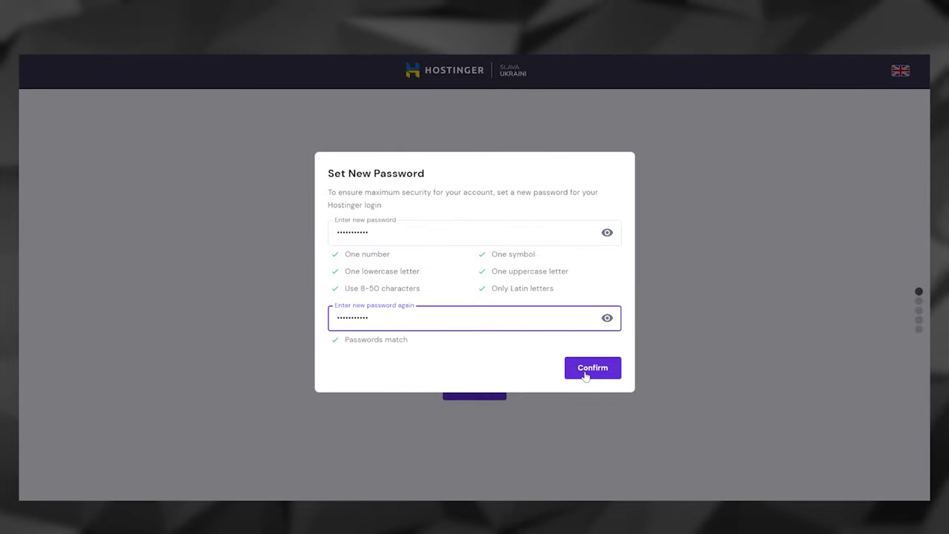
{"action": "left_click", "coordinate": [585, 375]}
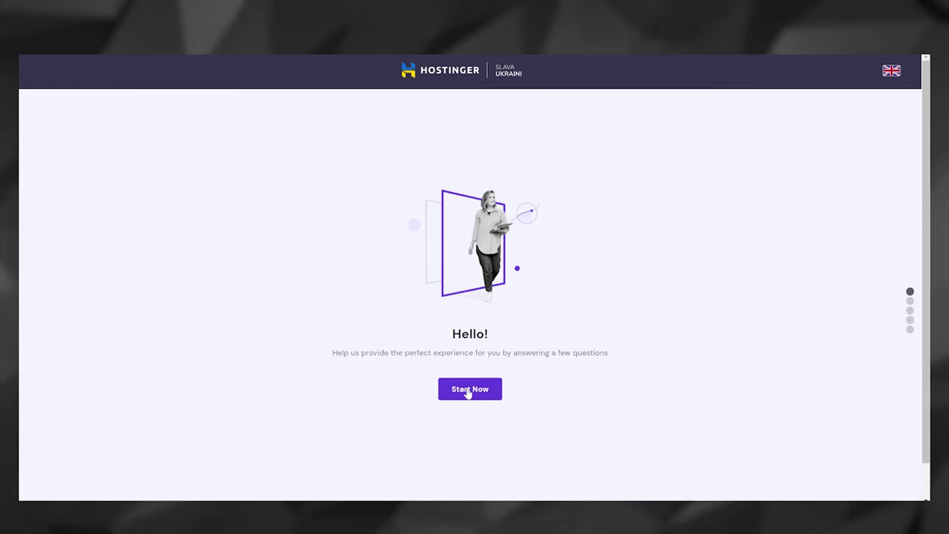
Answer onboarding: site for myself, building it myself, a Blog, no help needed
{"action": "left_click", "coordinate": [468, 391]}
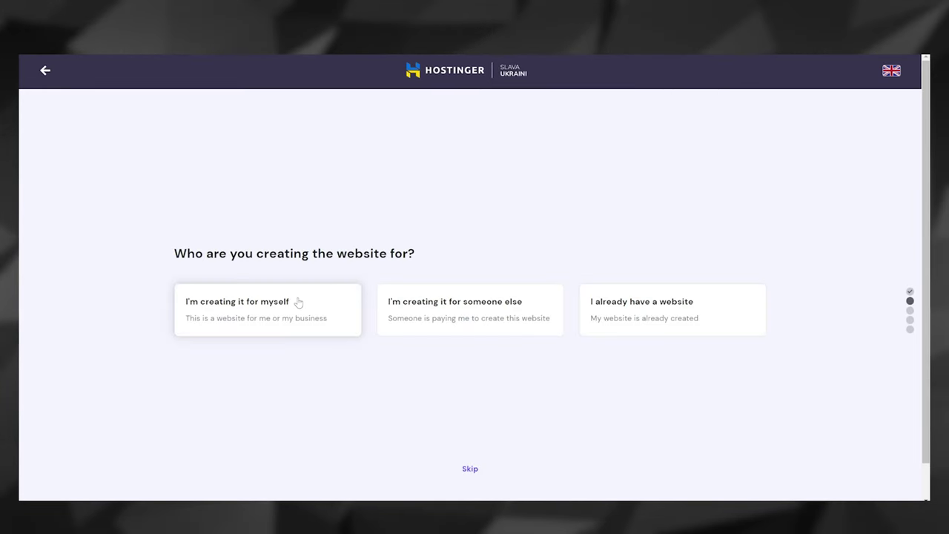
{"action": "left_click", "coordinate": [282, 316]}
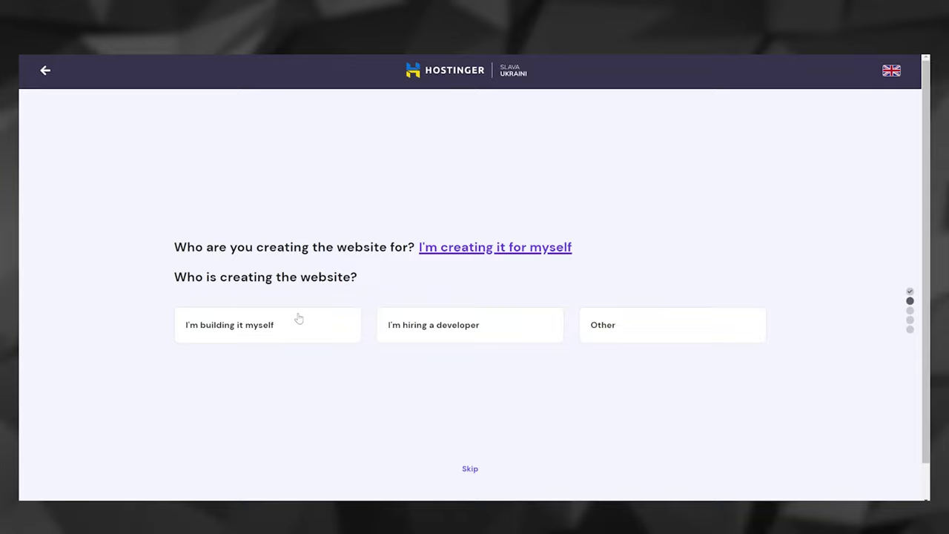
{"action": "left_click", "coordinate": [275, 334]}
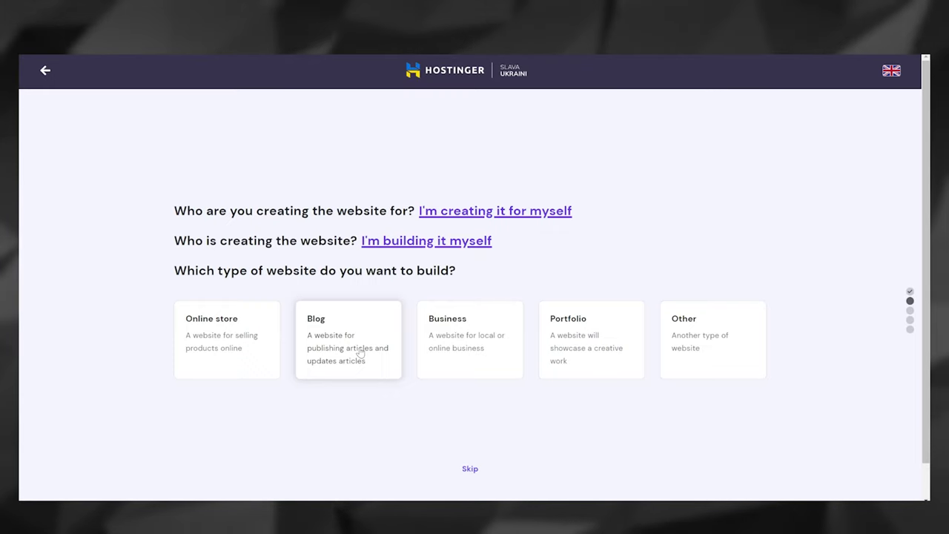
{"action": "left_click", "coordinate": [360, 352]}
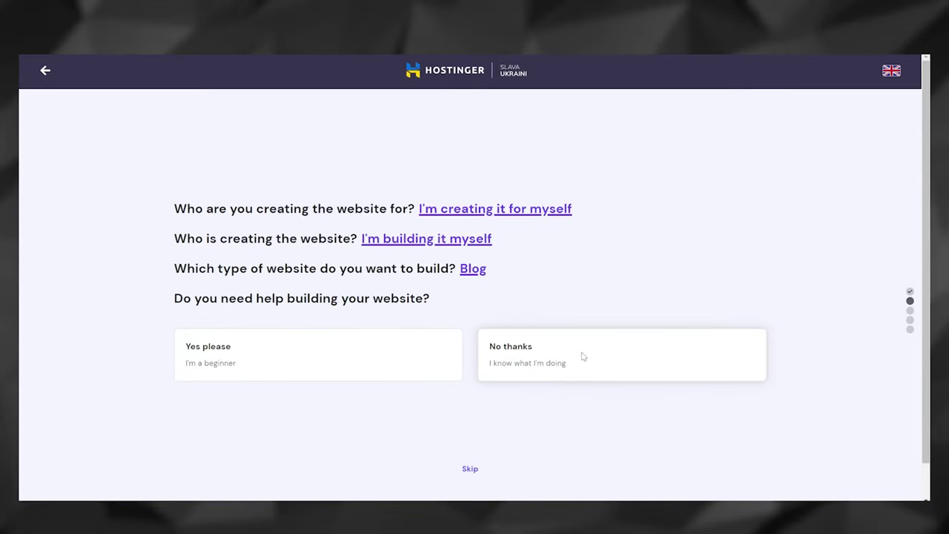
{"action": "left_click", "coordinate": [583, 357]}
Start a new WordPress website using the Mountain template
{"action": "left_click", "coordinate": [384, 390]}
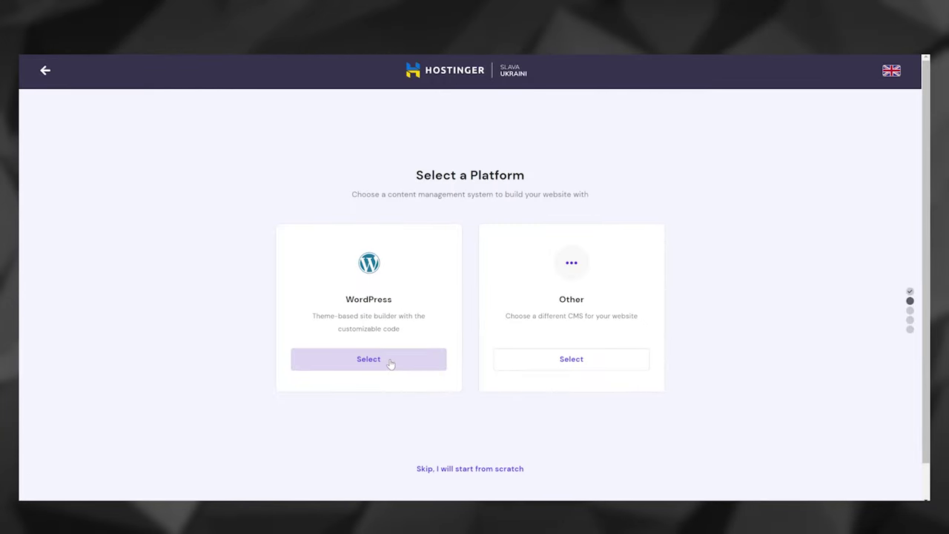
{"action": "left_click", "coordinate": [390, 363]}
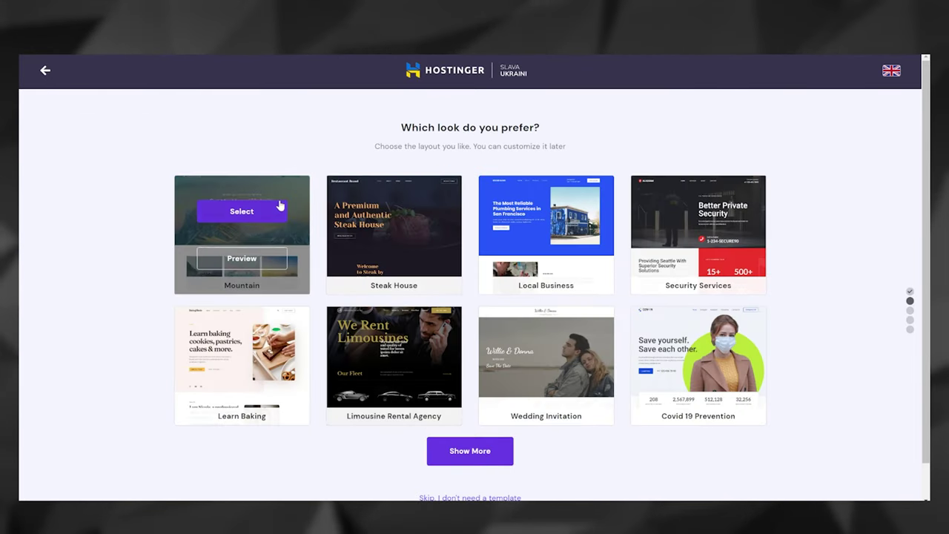
{"action": "mouse_move", "coordinate": [242, 223]}
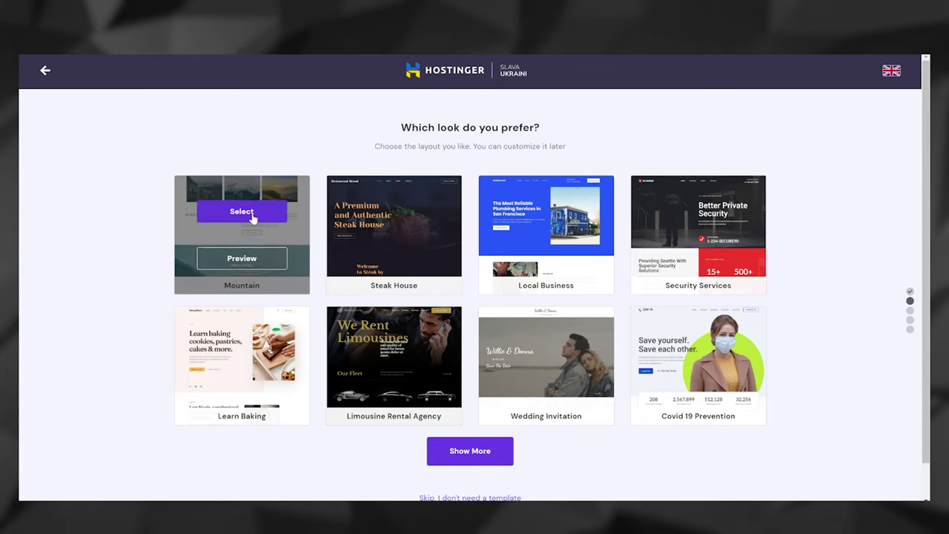
{"action": "left_click", "coordinate": [245, 211]}
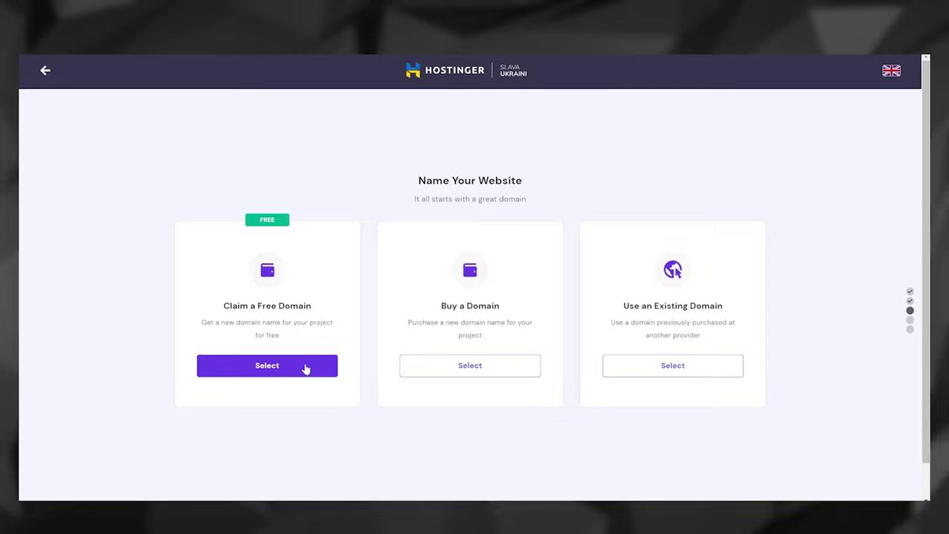
Claim a free domain and switch its extension to .net
{"action": "left_click", "coordinate": [306, 369]}
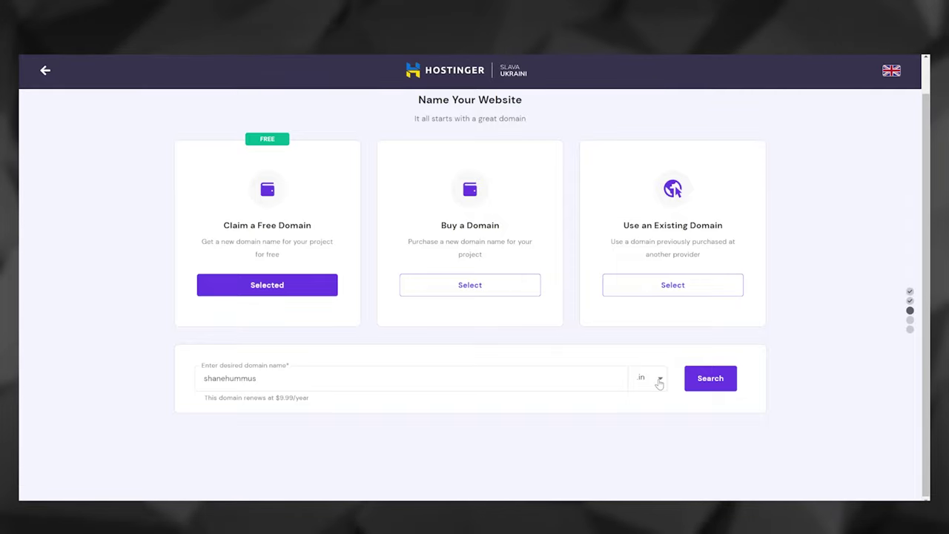
{"action": "left_click", "coordinate": [659, 384]}
{"action": "left_click", "coordinate": [594, 448]}
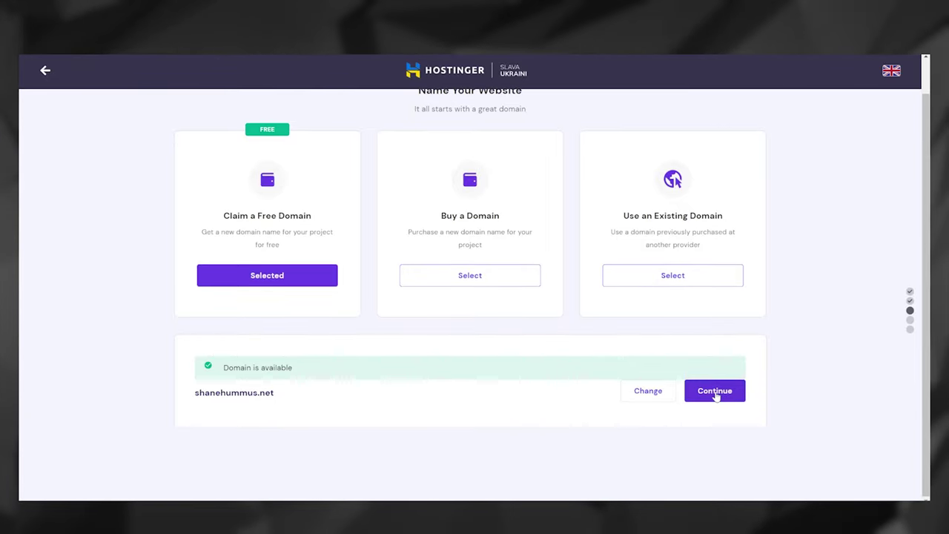
Finish setup and set the domain owner's country to United States of America
{"action": "left_click", "coordinate": [717, 397]}
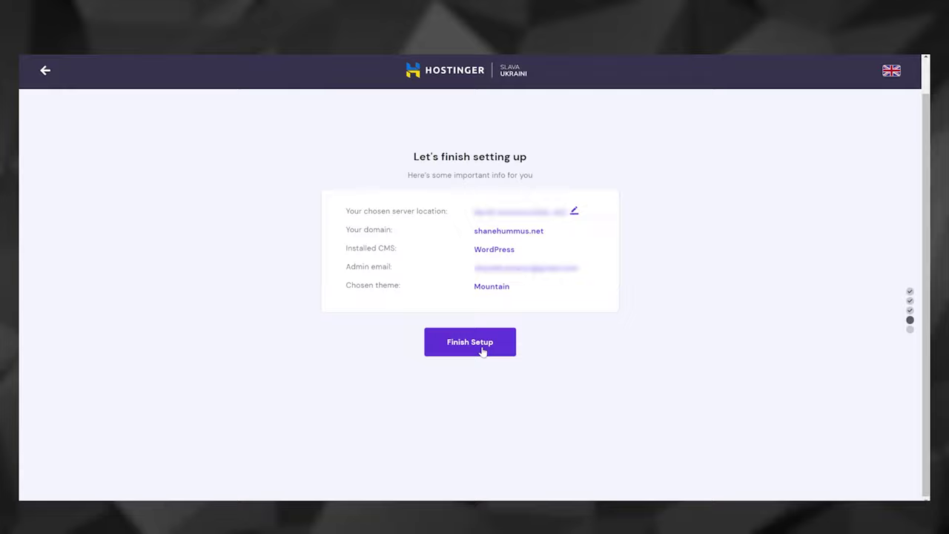
{"action": "left_click", "coordinate": [482, 349]}
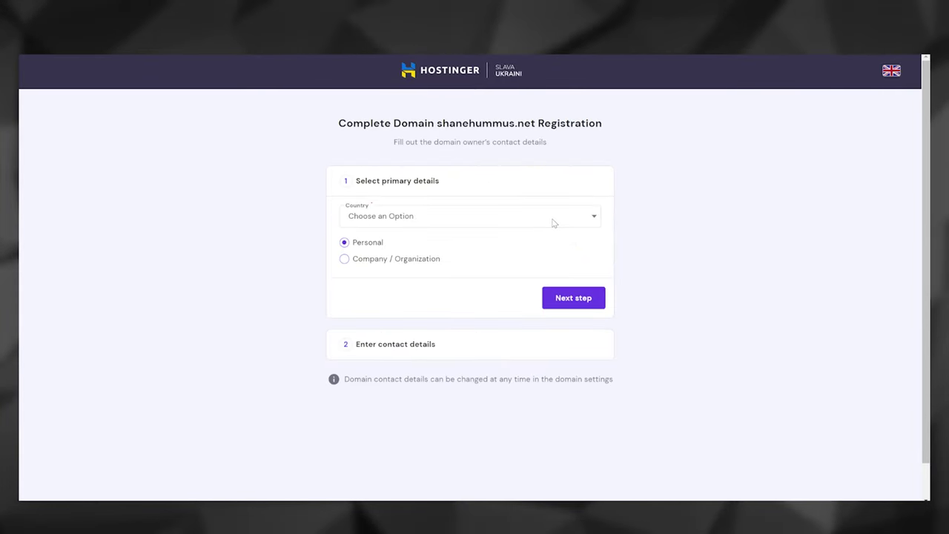
{"action": "left_click", "coordinate": [553, 222]}
{"action": "left_click", "coordinate": [422, 245]}
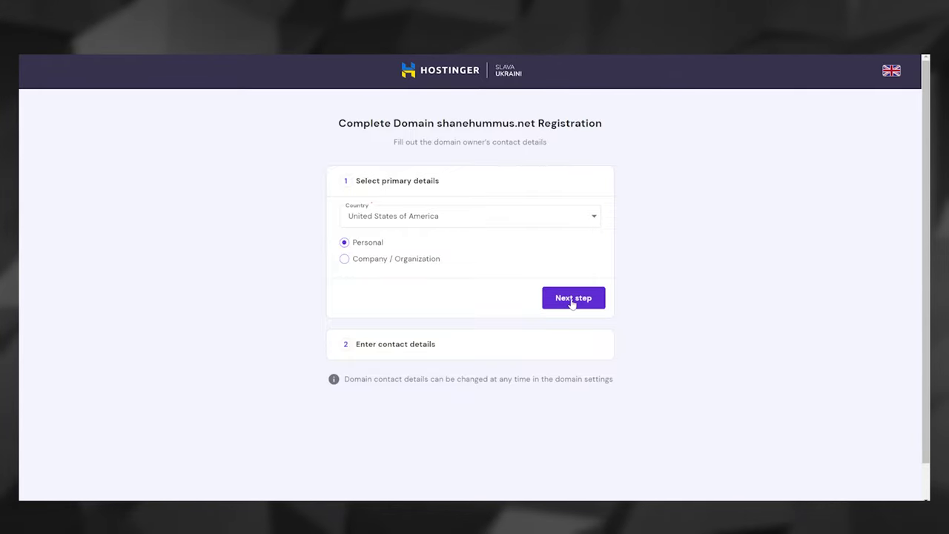
{"action": "left_click", "coordinate": [573, 300]}
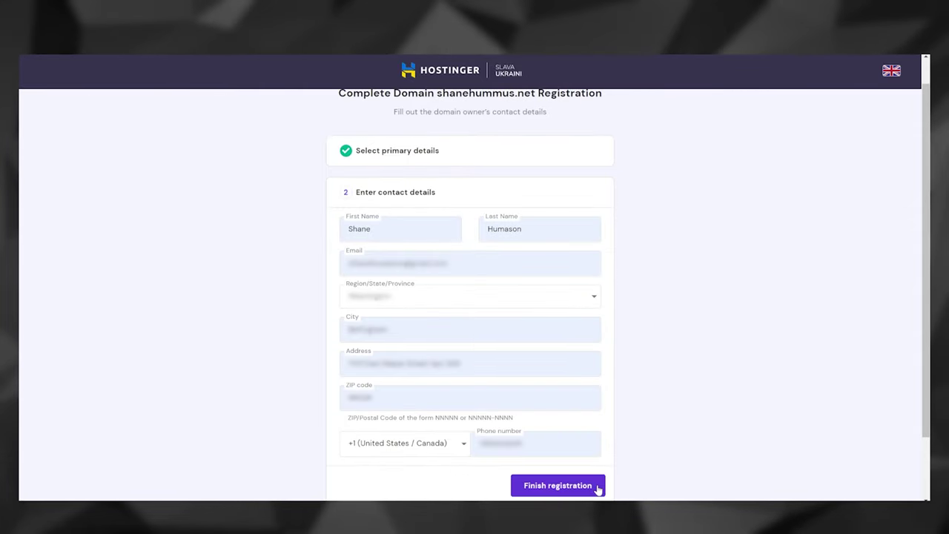
{"action": "left_click", "coordinate": [598, 488]}
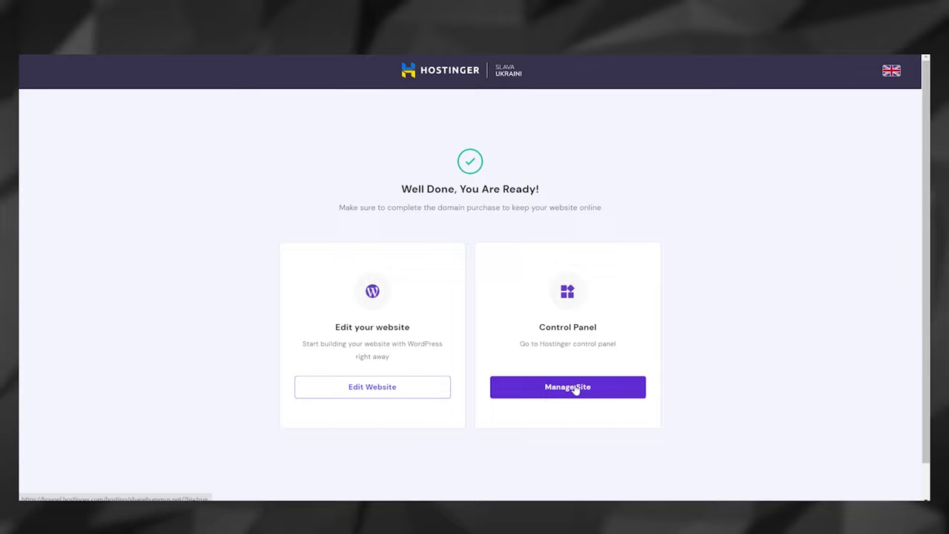
{"action": "left_click", "coordinate": [575, 388]}
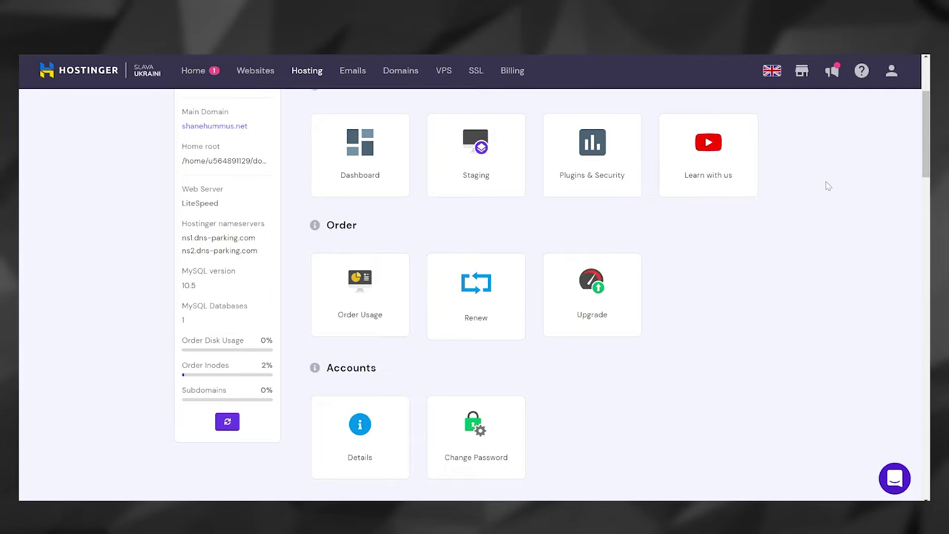
{"action": "scroll", "coordinate": [614, 178], "scroll_direction": "down", "scroll_amount": 10}
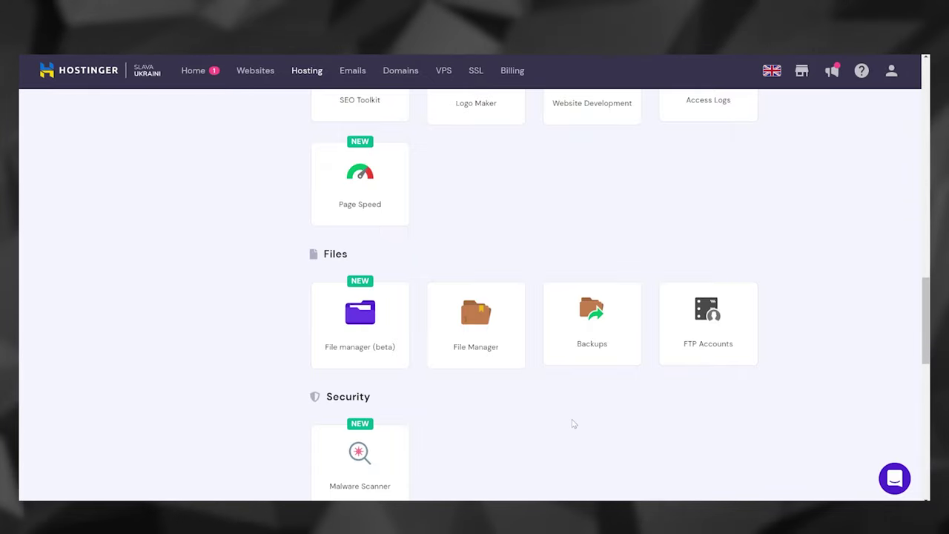
{"action": "scroll", "coordinate": [449, 171], "scroll_direction": "up", "scroll_amount": 3}
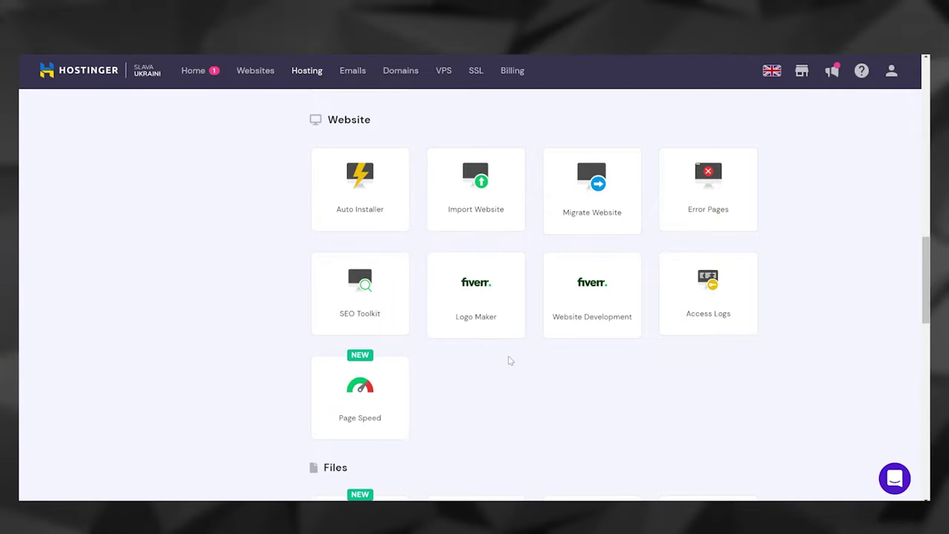
{"action": "scroll", "coordinate": [837, 259], "scroll_direction": "up", "scroll_amount": 10}
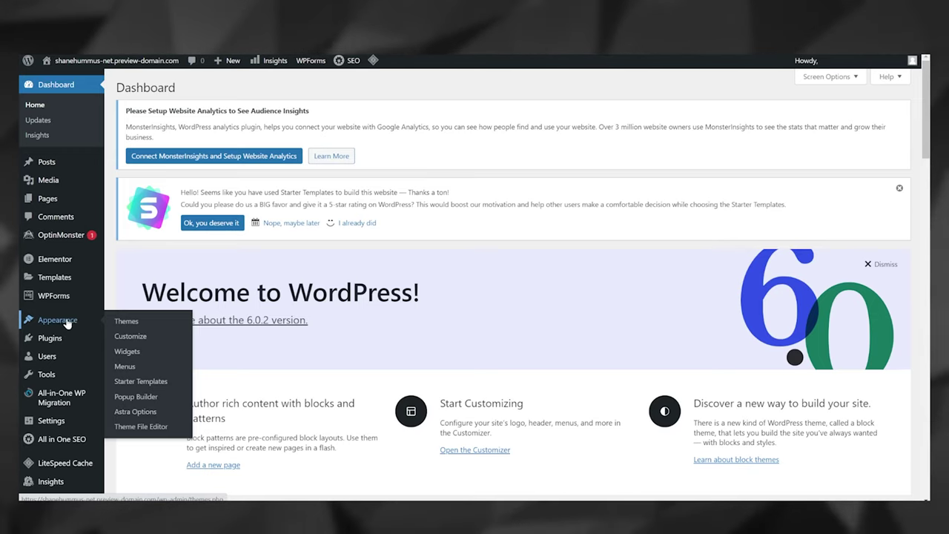
Install the Minimalist Newspaper theme from the Add New Theme browser
{"action": "left_click", "coordinate": [150, 322]}
{"action": "scroll", "coordinate": [244, 360], "scroll_direction": "down", "scroll_amount": 3}
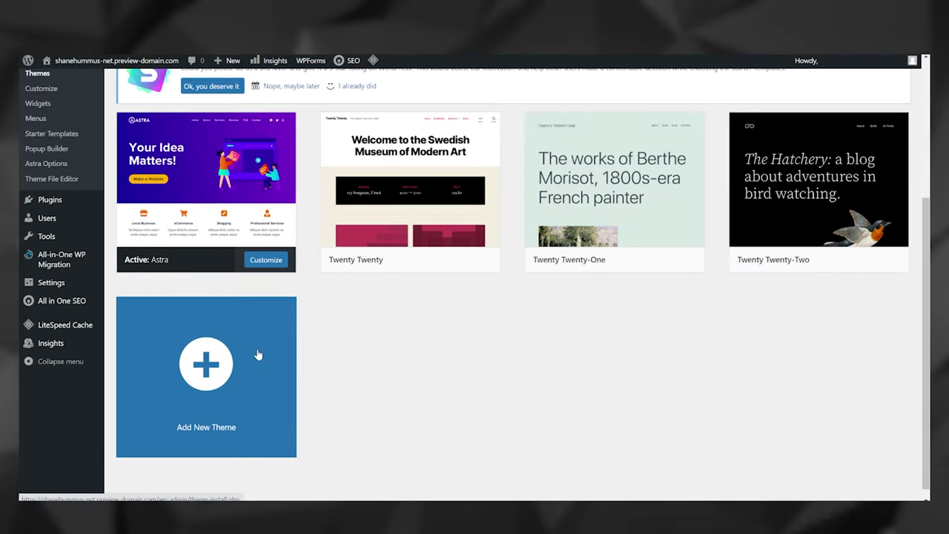
{"action": "left_click", "coordinate": [258, 355]}
{"action": "mouse_move", "coordinate": [410, 231]}
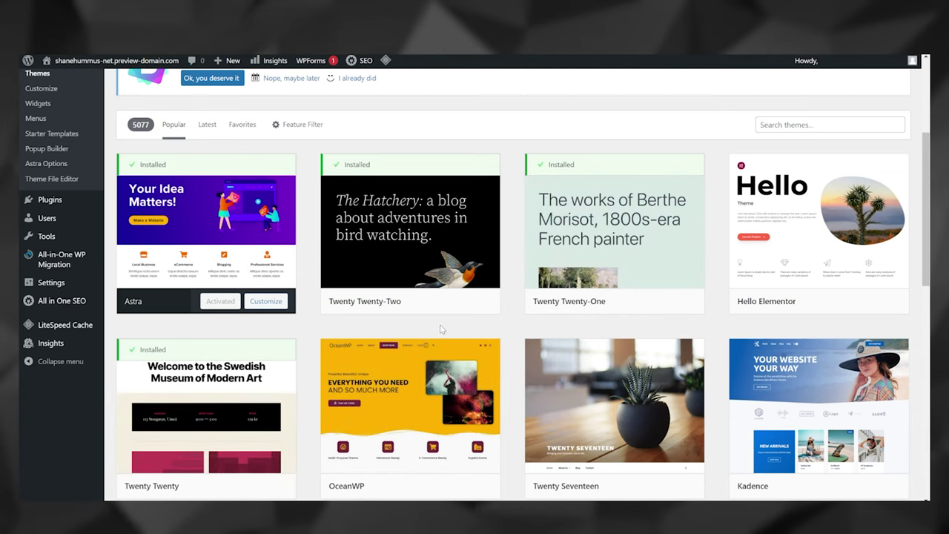
{"action": "scroll", "coordinate": [441, 329], "scroll_direction": "down", "scroll_amount": 10}
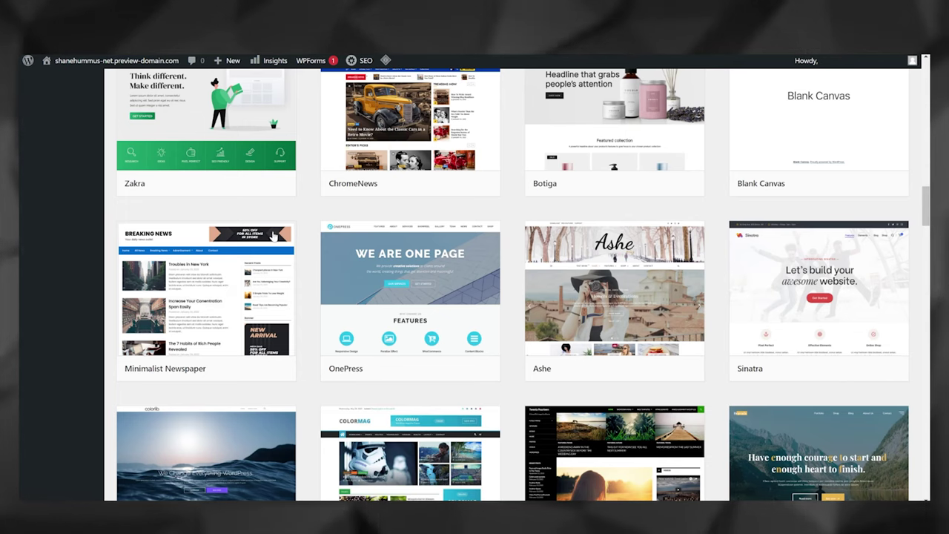
{"action": "mouse_move", "coordinate": [207, 289]}
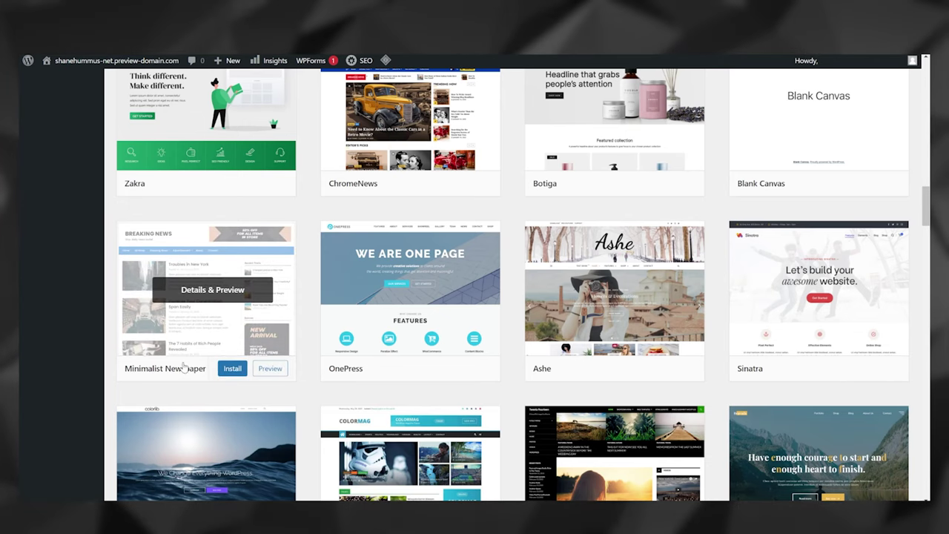
{"action": "left_click", "coordinate": [231, 372]}
{"action": "scroll", "coordinate": [207, 292], "scroll_direction": "down", "scroll_amount": 1}
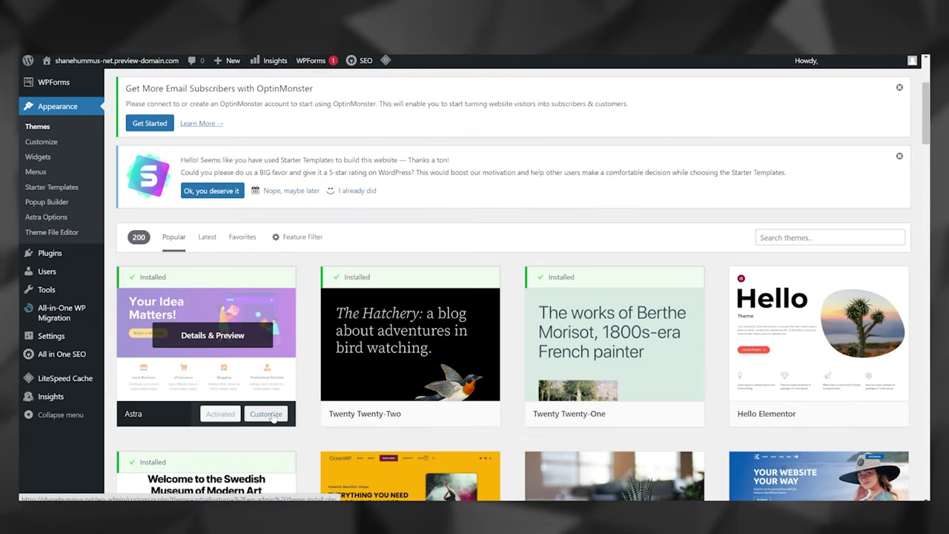
Rename the Astra header button from Take Action to Contact Me and publish it
{"action": "left_click", "coordinate": [267, 414]}
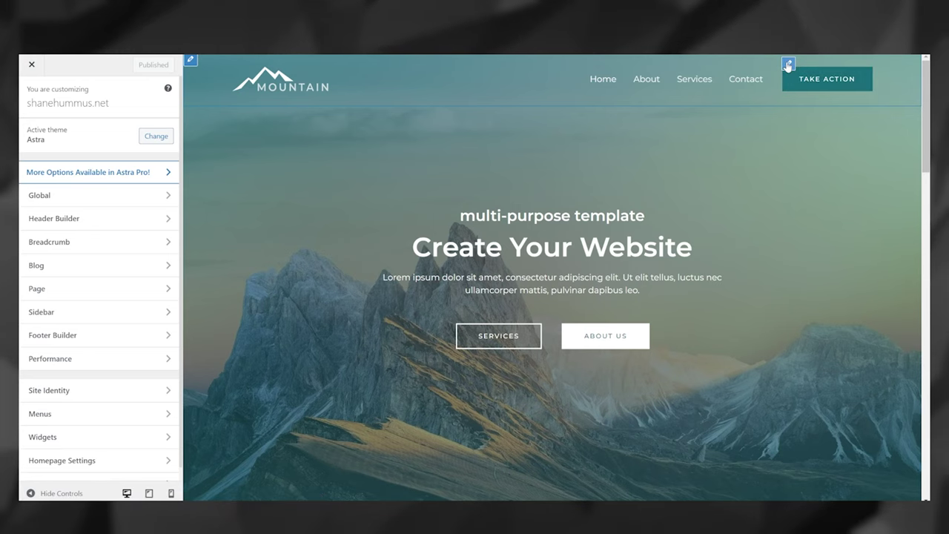
{"action": "left_click", "coordinate": [788, 64]}
{"action": "left_click", "coordinate": [94, 182]}
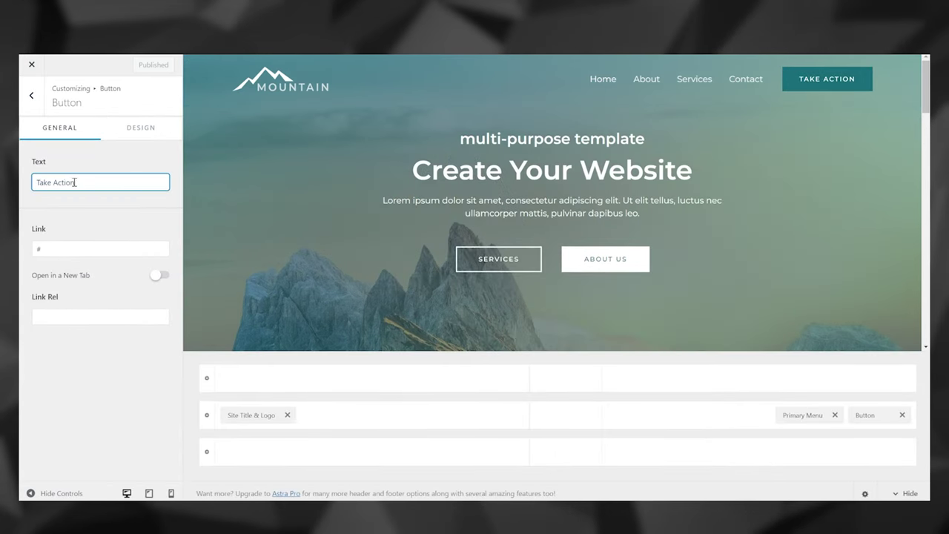
{"action": "left_click_drag", "start_coordinate": [39, 180], "coordinate": [84, 184]}
{"action": "type", "text": "Contact"}
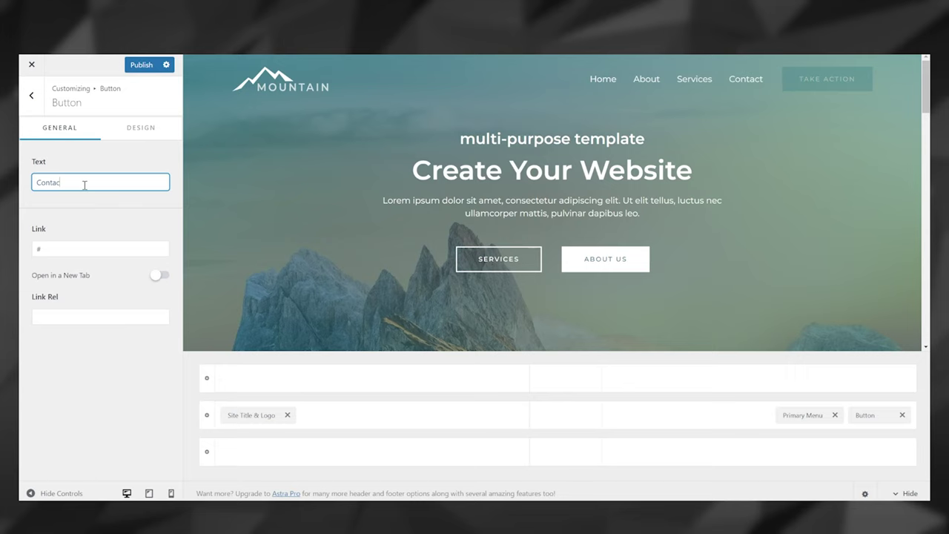
{"action": "type", "text": " Me"}
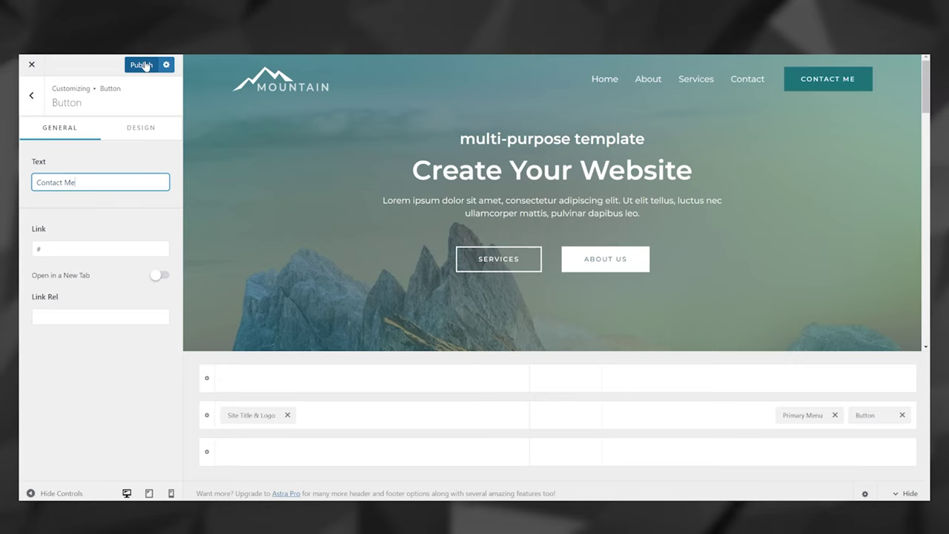
{"action": "left_click", "coordinate": [142, 66]}
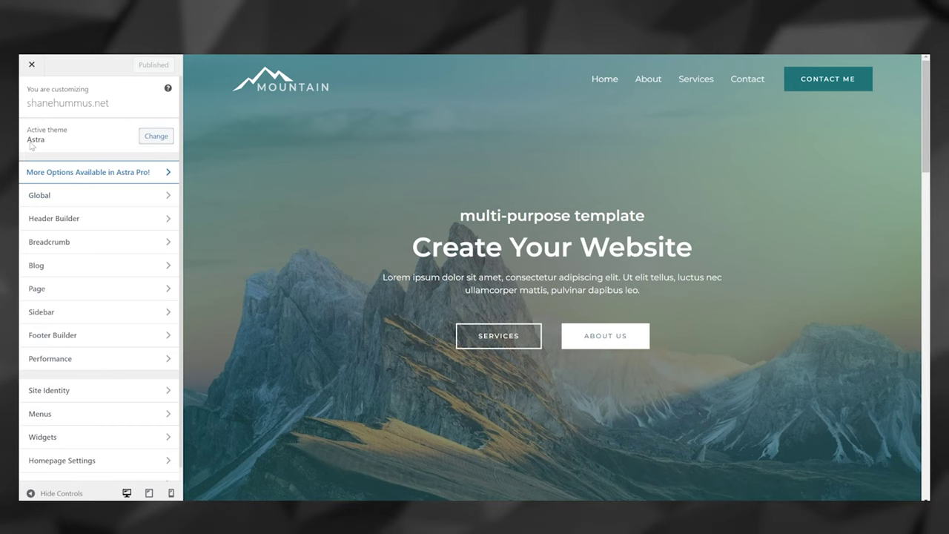
Start a live preview of the Minimalist Newspaper theme
{"action": "left_click", "coordinate": [163, 140]}
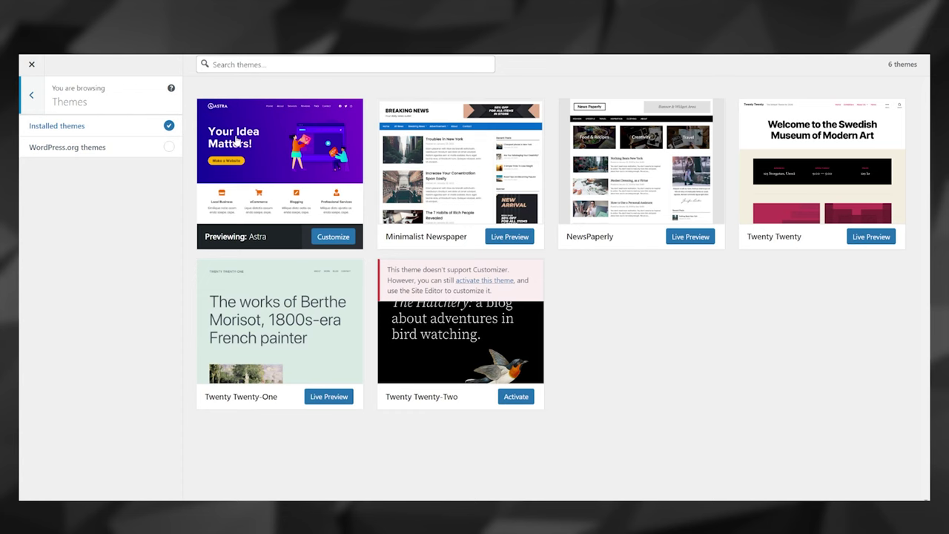
{"action": "left_click", "coordinate": [473, 193]}
{"action": "left_click", "coordinate": [875, 469]}
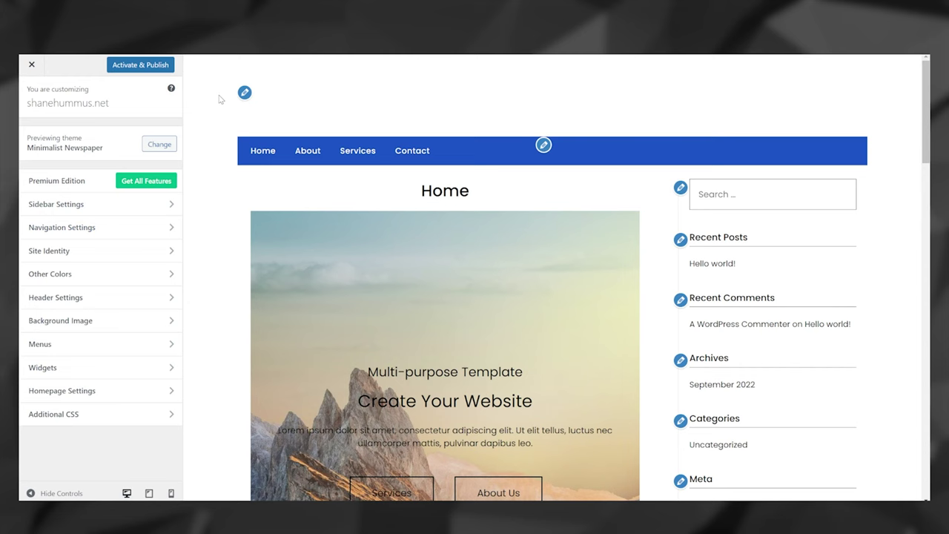
Set the bearded man photo as the site logo under Site Identity
{"action": "left_click", "coordinate": [245, 92]}
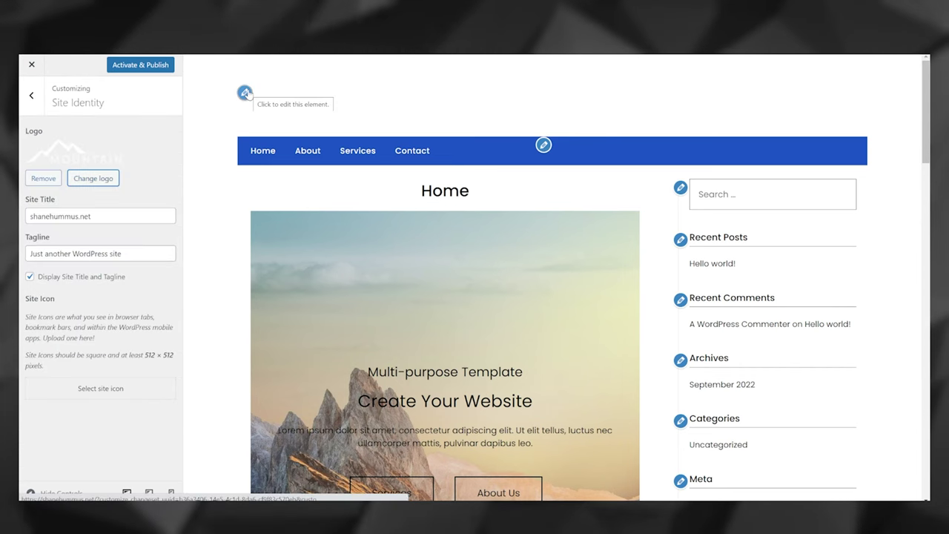
{"action": "left_click", "coordinate": [93, 178]}
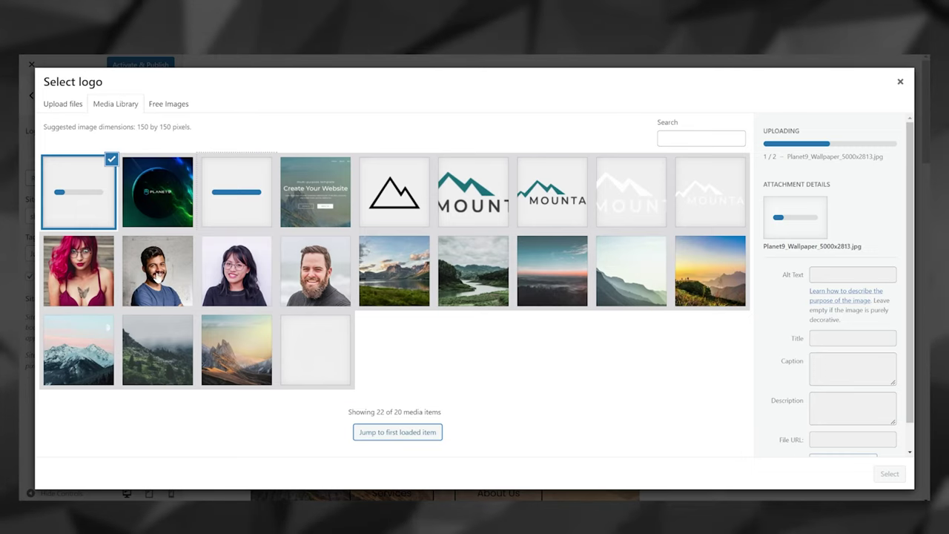
{"action": "left_click", "coordinate": [341, 295]}
{"action": "left_click", "coordinate": [890, 475]}
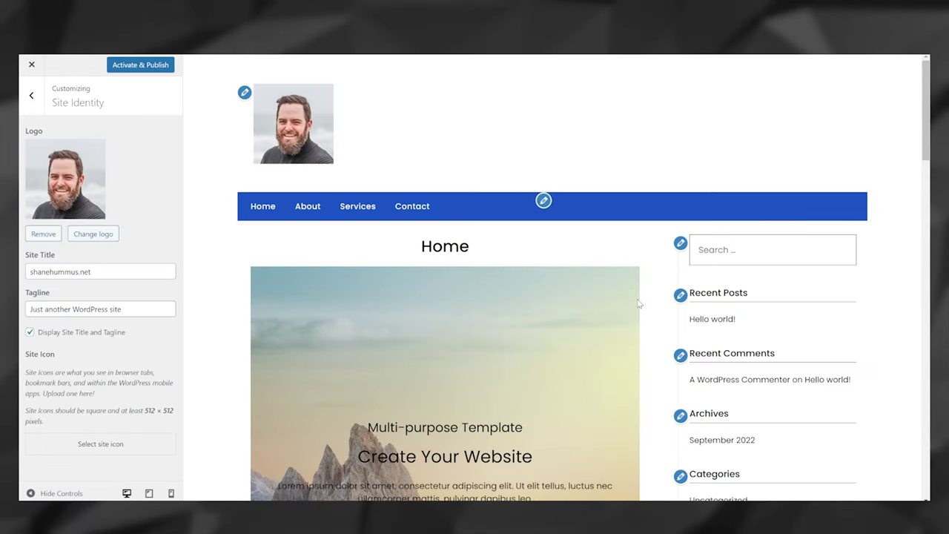
{"action": "scroll", "coordinate": [638, 304], "scroll_direction": "down", "scroll_amount": 1}
{"action": "scroll", "coordinate": [638, 305], "scroll_direction": "down", "scroll_amount": 2}
{"action": "scroll", "coordinate": [638, 305], "scroll_direction": "down", "scroll_amount": 2}
{"action": "scroll", "coordinate": [638, 304], "scroll_direction": "down", "scroll_amount": 2}
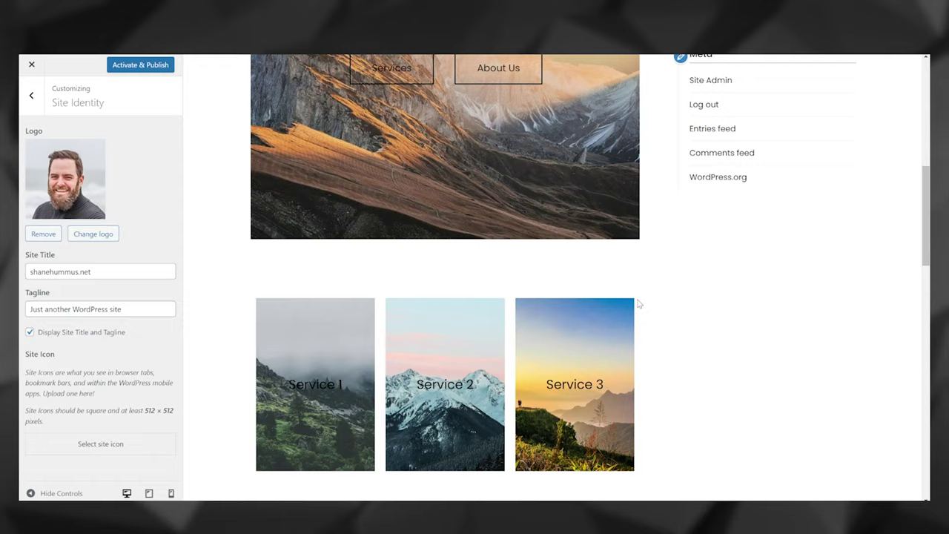
{"action": "scroll", "coordinate": [638, 304], "scroll_direction": "up", "scroll_amount": 3}
{"action": "scroll", "coordinate": [638, 304], "scroll_direction": "up", "scroll_amount": 2}
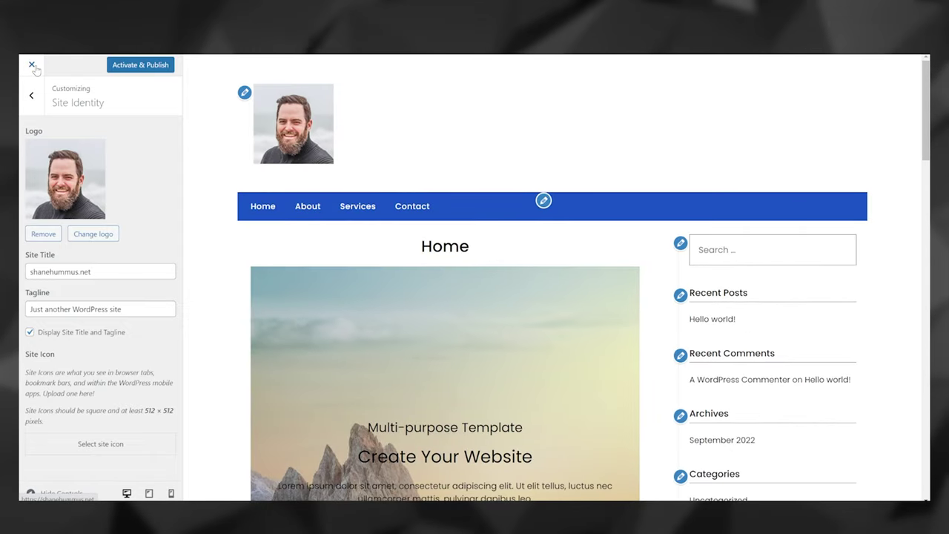